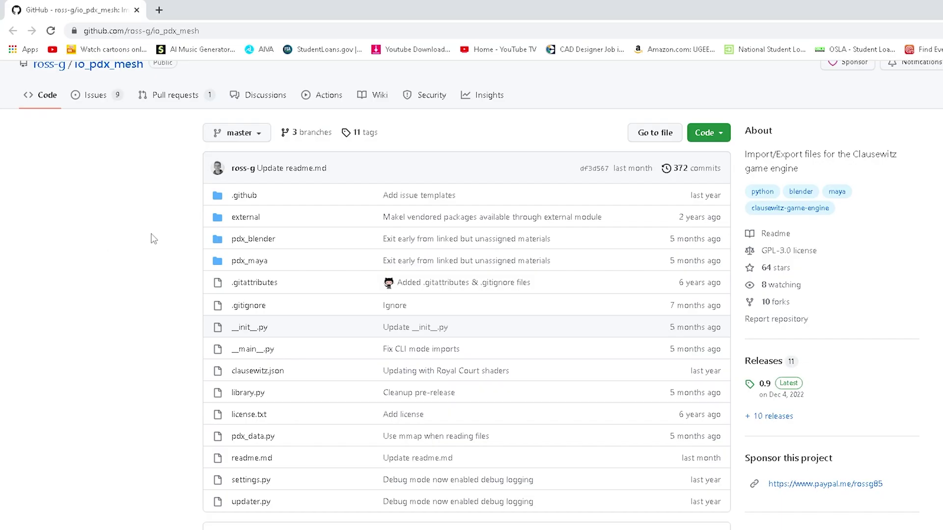
{"action": "scroll", "coordinate": [153, 239], "scroll_direction": "down", "scroll_amount": 4}
Step: Open the io_pdx_mesh 0.9 release page from the repository's Releases list
{"action": "left_click", "coordinate": [329, 403]}
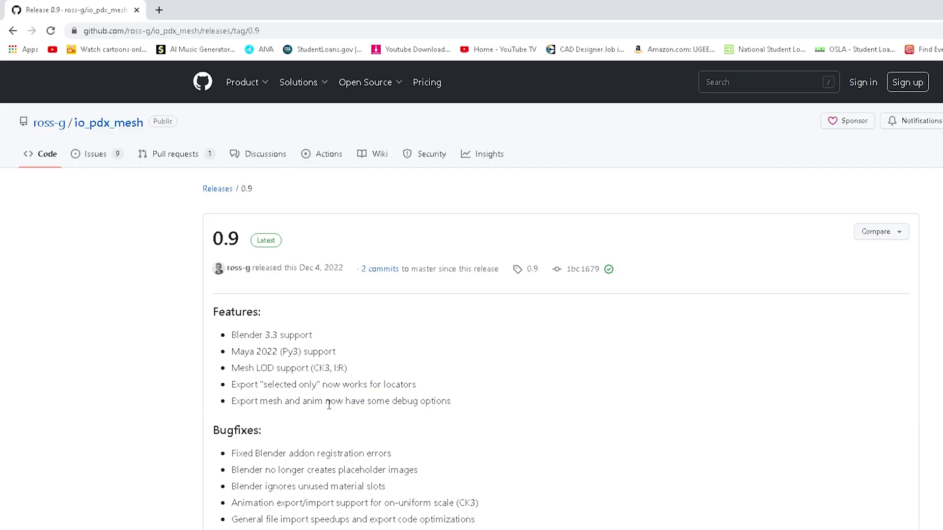
{"action": "scroll", "coordinate": [330, 400], "scroll_direction": "down", "scroll_amount": 3}
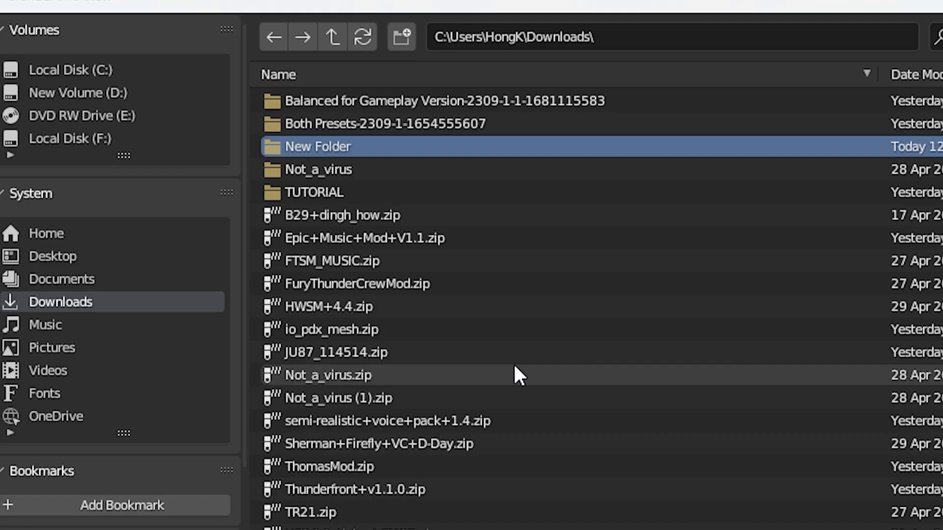
Step: Install io_pdx_mesh.zip and enable the Import-Export: IO PDX Mesh add-on
{"action": "left_click", "coordinate": [431, 331]}
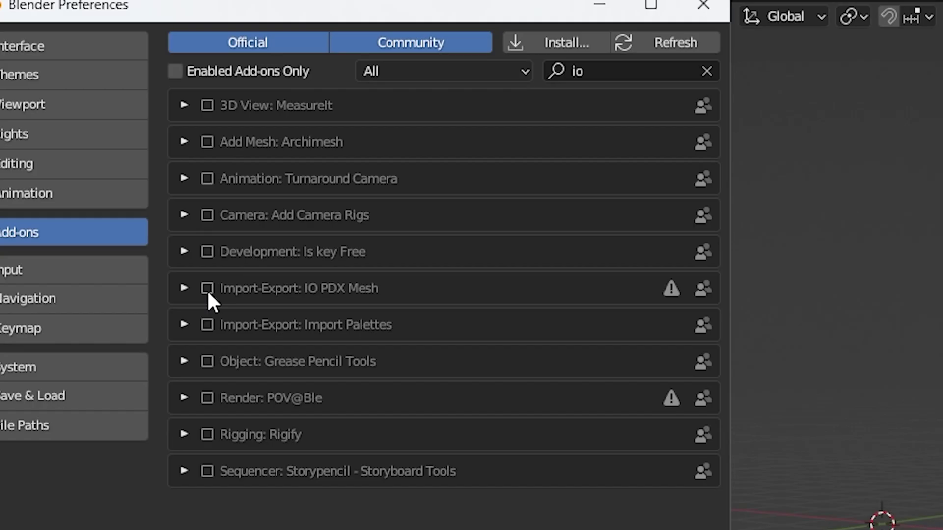
{"action": "left_click", "coordinate": [207, 289]}
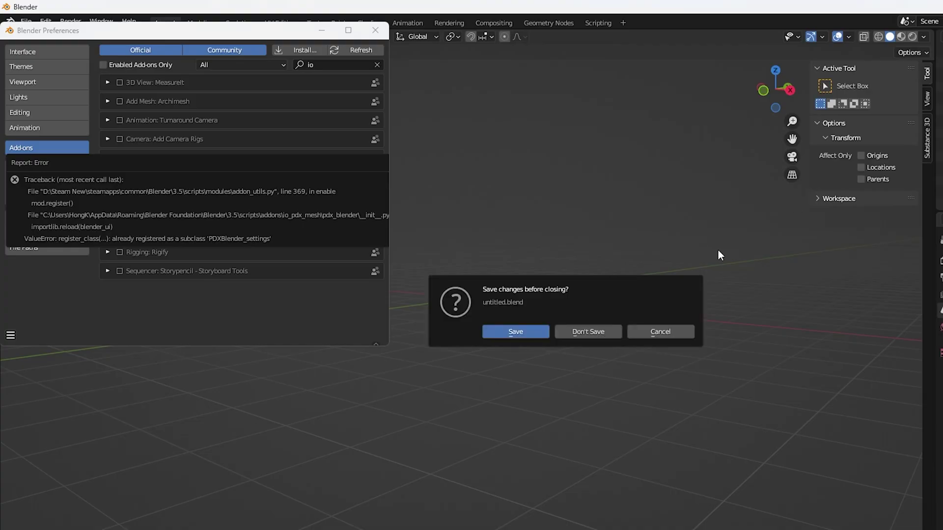
{"action": "left_click", "coordinate": [601, 328]}
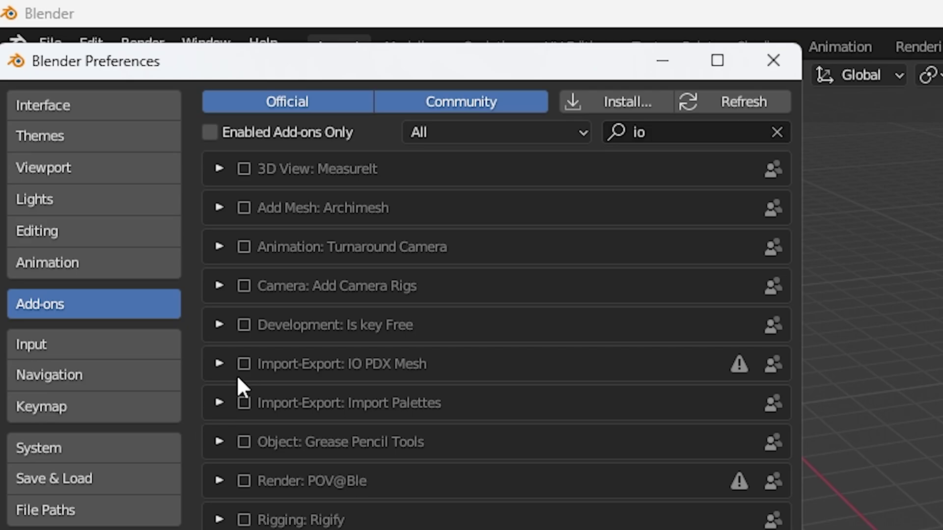
{"action": "left_click", "coordinate": [244, 364]}
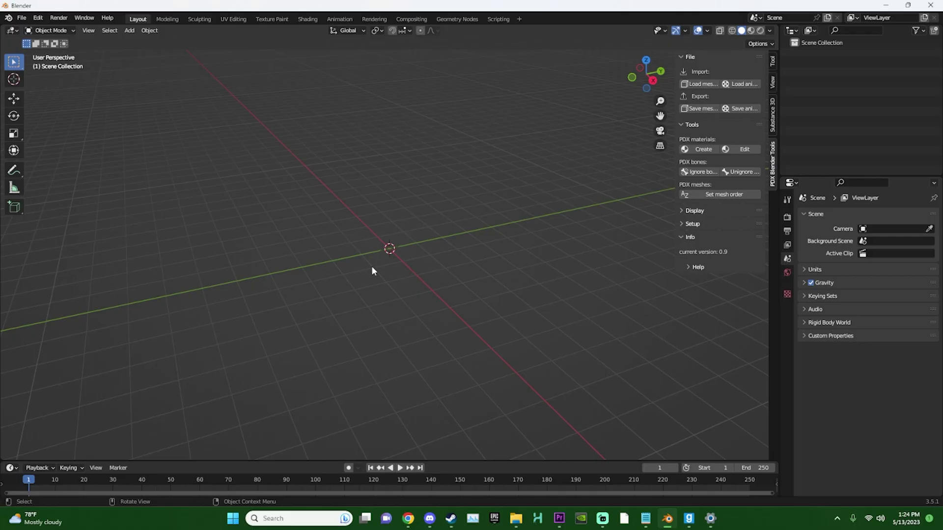
Step: Add a cube to the scene and move it near the origin
{"action": "key", "text": "shift+a"}
{"action": "left_click", "coordinate": [428, 276]}
{"action": "key", "text": "g"}
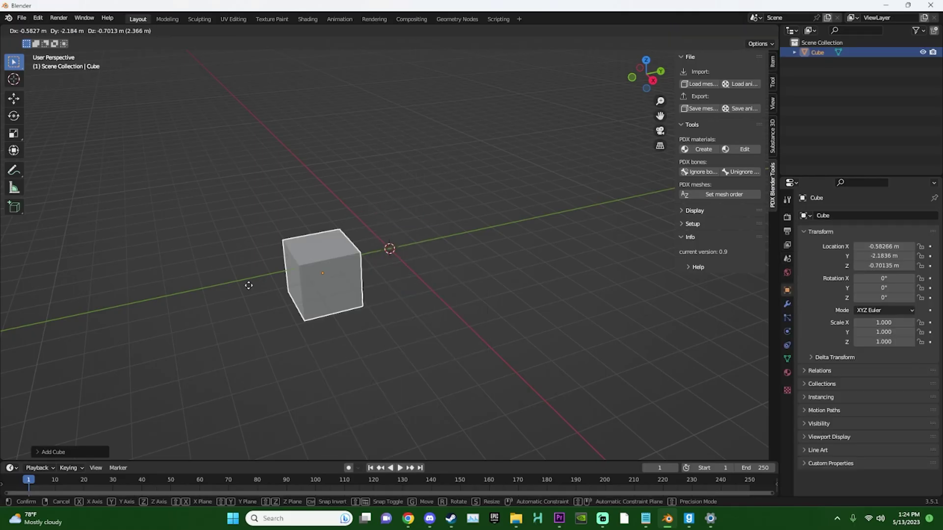
{"action": "left_click", "coordinate": [350, 109]}
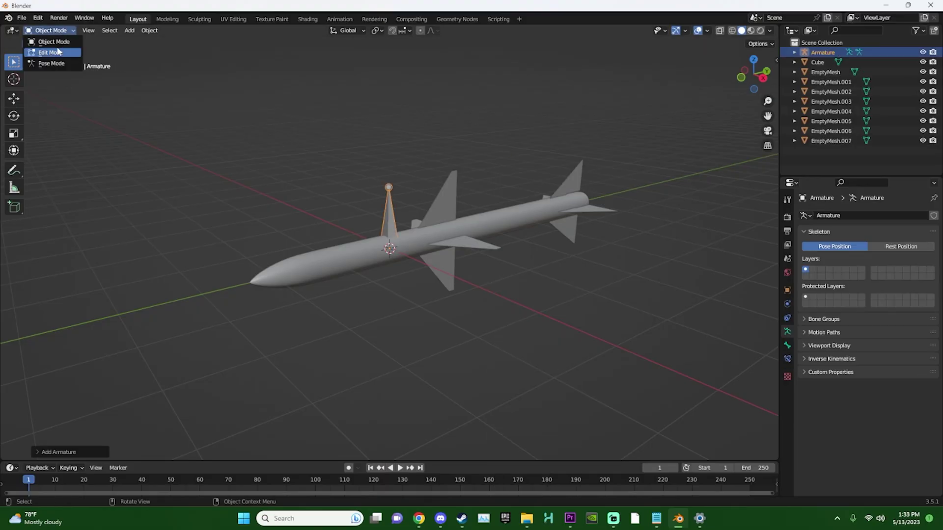
Step: Edit the armature bones from the side view, then parent the missile with automatic weights
{"action": "left_click", "coordinate": [58, 53]}
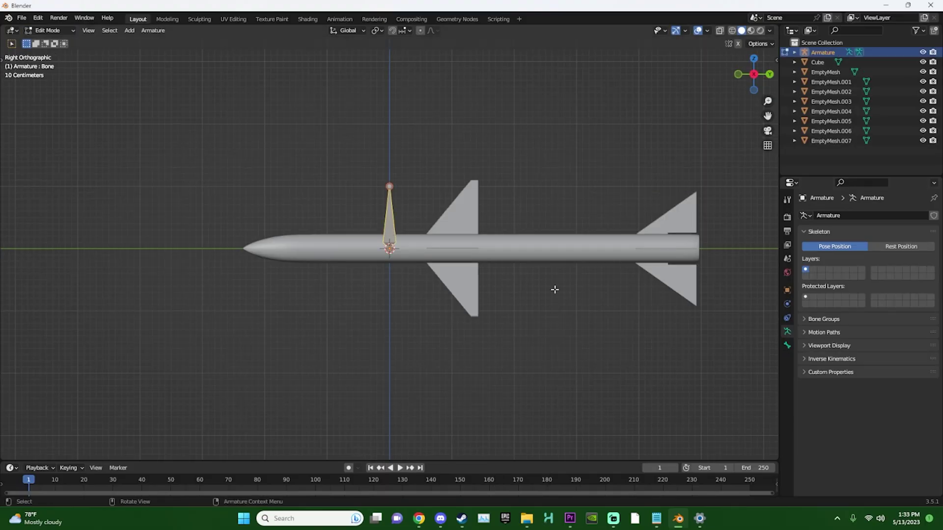
{"action": "key", "text": "KP_3"}
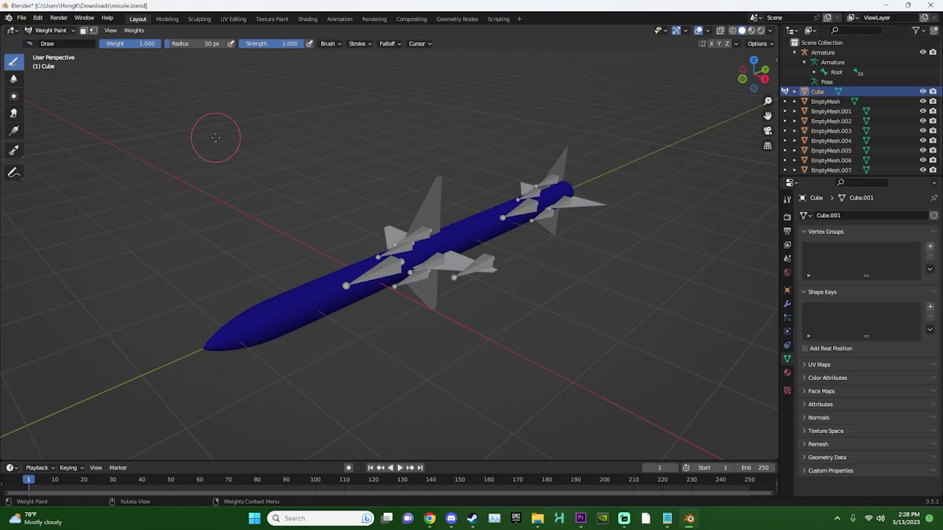
{"action": "middle_click_drag", "start_coordinate": [210, 138], "coordinate": [689, 129]}
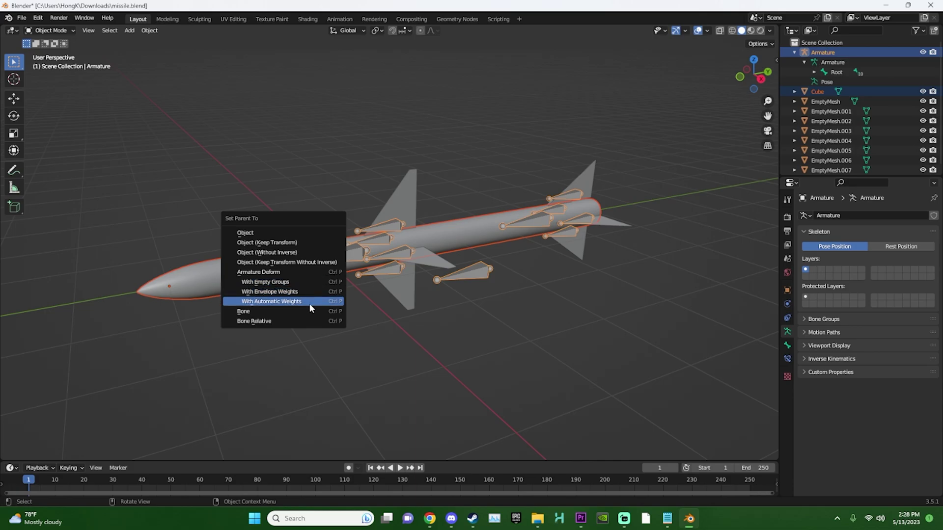
{"action": "left_click", "coordinate": [315, 294]}
{"action": "left_click", "coordinate": [200, 91]}
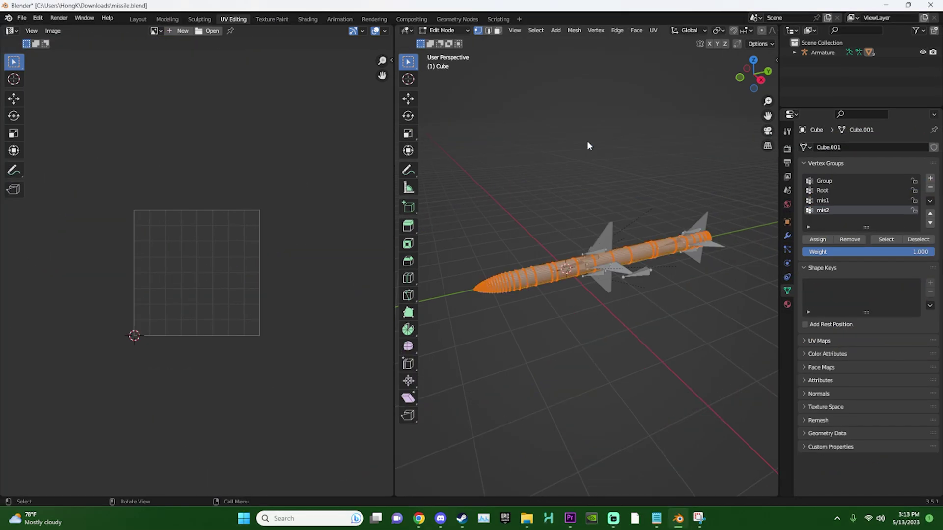
Step: Unwrap the missile with Smart UV Project and shift the UV islands left
{"action": "key", "text": "u"}
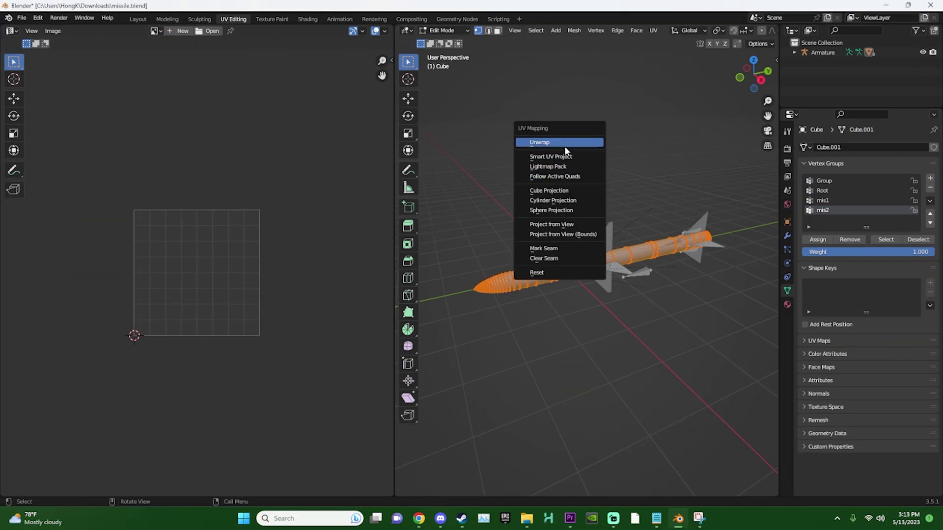
{"action": "left_click", "coordinate": [564, 146]}
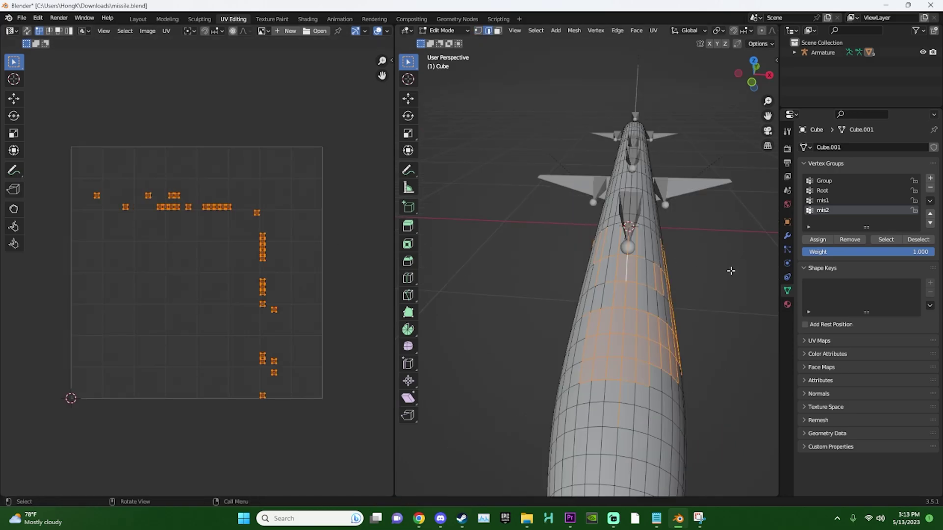
{"action": "right_click", "coordinate": [672, 344]}
{"action": "left_click", "coordinate": [583, 356]}
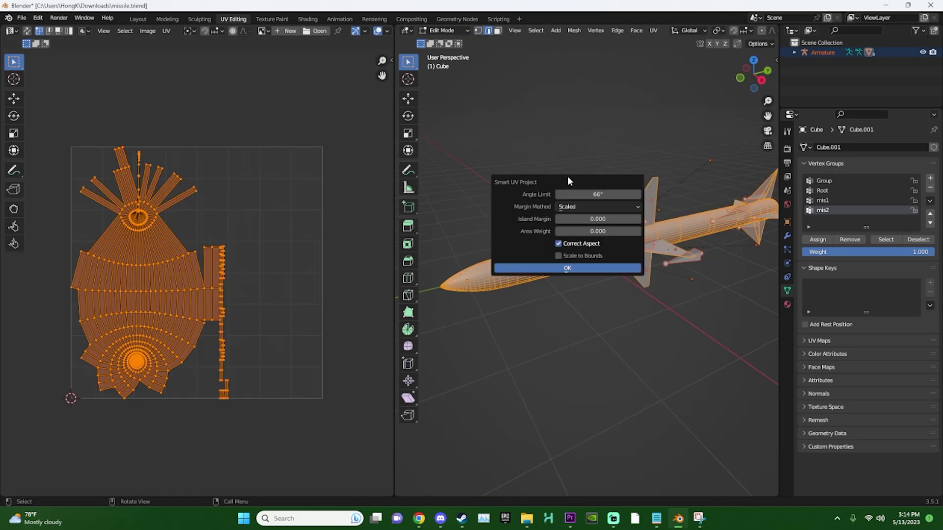
{"action": "left_click", "coordinate": [610, 219]}
{"action": "key", "text": "Return"}
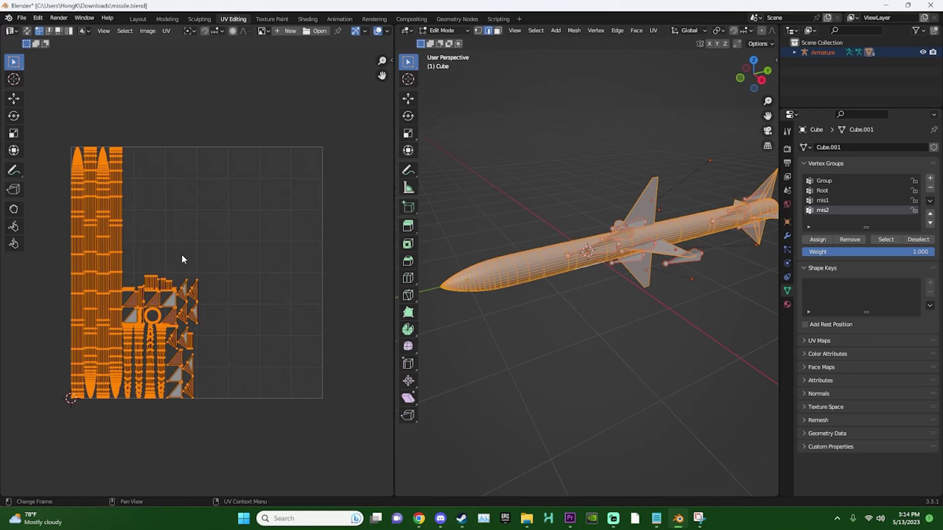
{"action": "left_click_drag", "start_coordinate": [288, 238], "coordinate": [89, 368]}
{"action": "key", "text": "g"}
{"action": "left_click", "coordinate": [396, 293]}
Step: Project the UVs from the right side view and scale the islands up
{"action": "key", "text": "KP_3"}
{"action": "key", "text": "u"}
{"action": "left_click", "coordinate": [638, 223]}
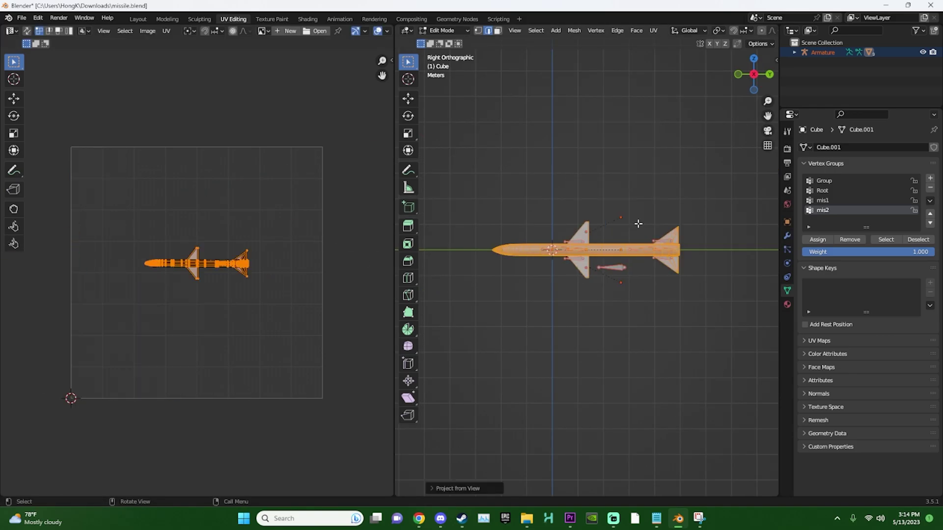
{"action": "key", "text": "s"}
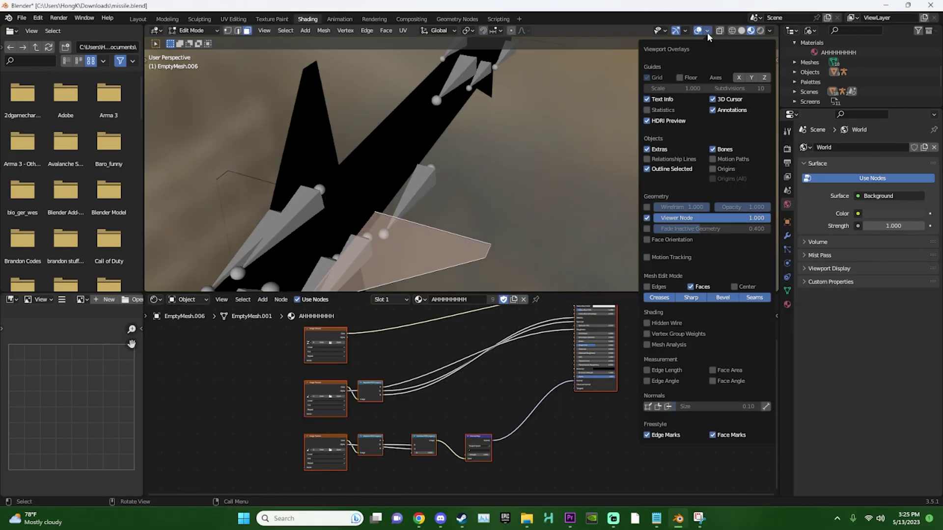
Step: Select the material's texture nodes and load the diffuse image into one
{"action": "middle_click_drag", "start_coordinate": [627, 73], "coordinate": [562, 99]}
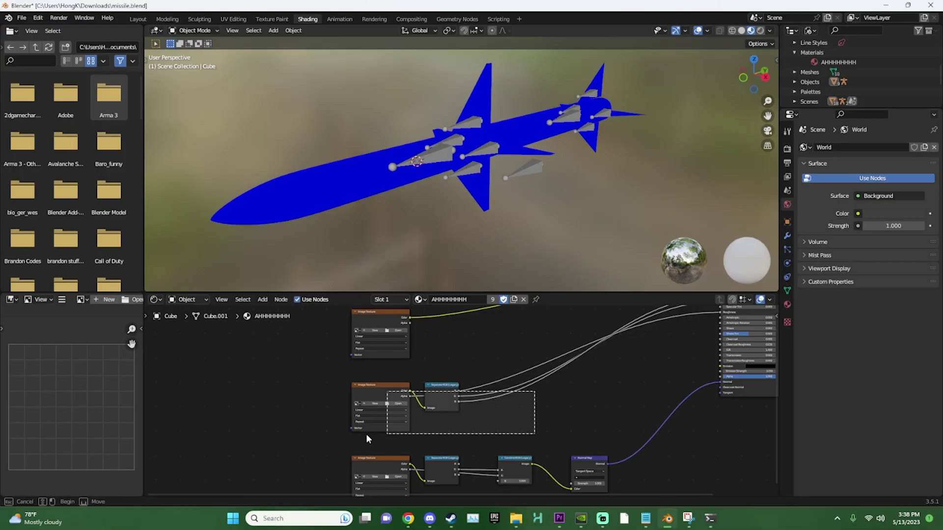
{"action": "left_click_drag", "start_coordinate": [331, 426], "coordinate": [396, 319]}
{"action": "left_click", "coordinate": [399, 336]}
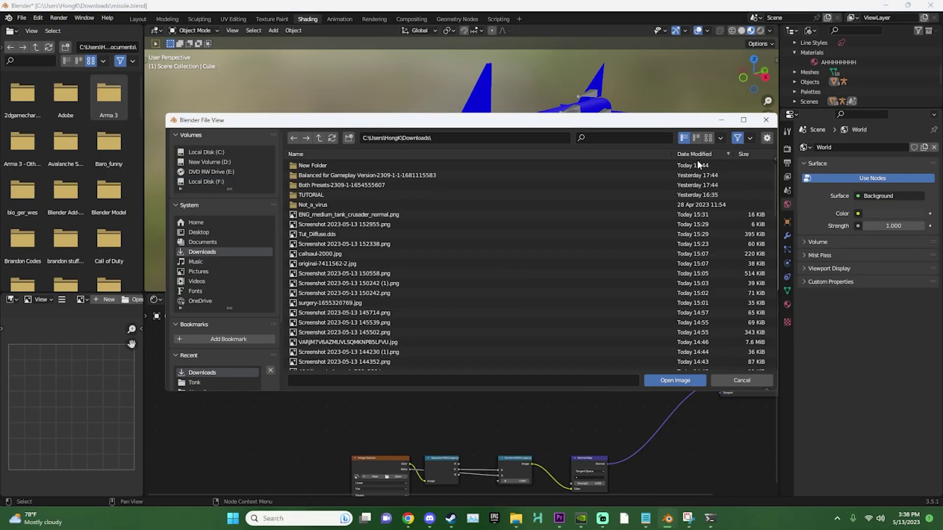
{"action": "double_click", "coordinate": [360, 233]}
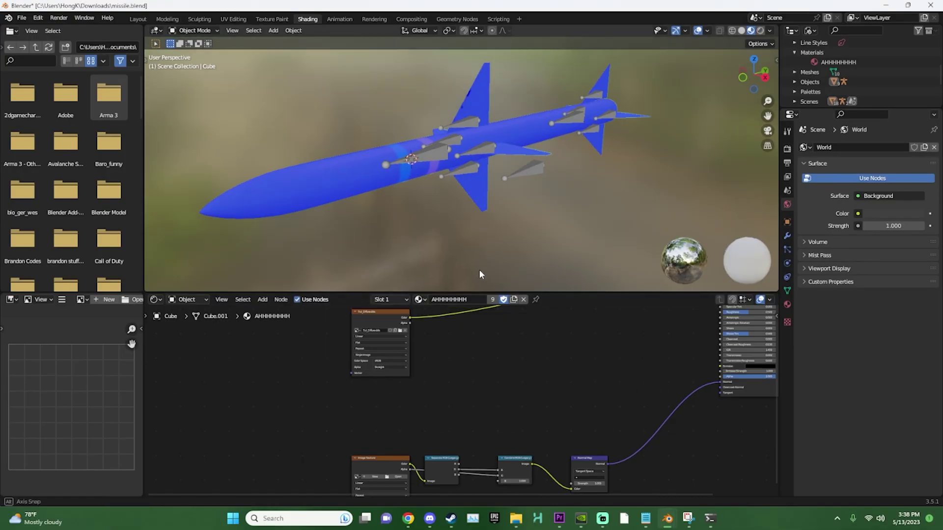
Step: Assign Tut_Diffuse.dds to the Image Texture node so the missile displays it
{"action": "middle_click_drag", "start_coordinate": [479, 269], "coordinate": [500, 258]}
{"action": "scroll", "coordinate": [404, 425], "scroll_direction": "up", "scroll_amount": 2}
{"action": "left_click", "coordinate": [427, 425]}
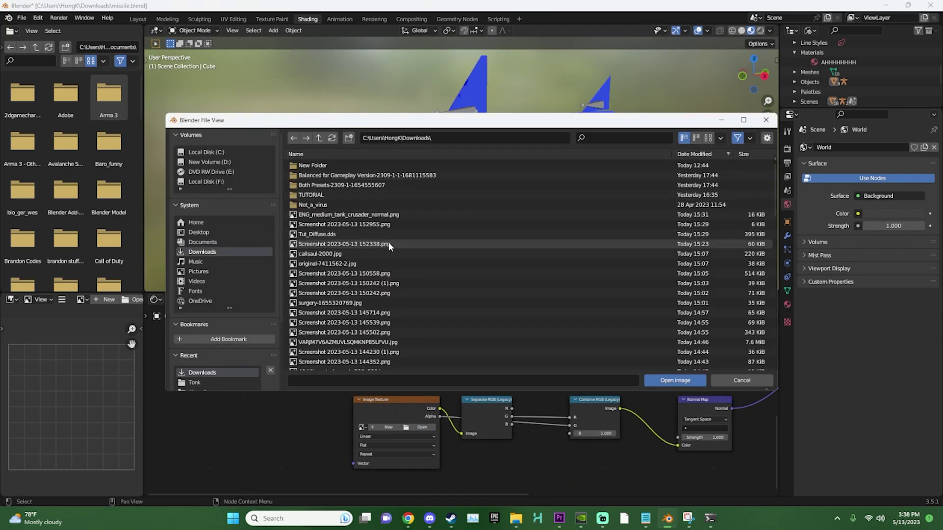
{"action": "left_click", "coordinate": [442, 229]}
{"action": "left_click", "coordinate": [683, 381]}
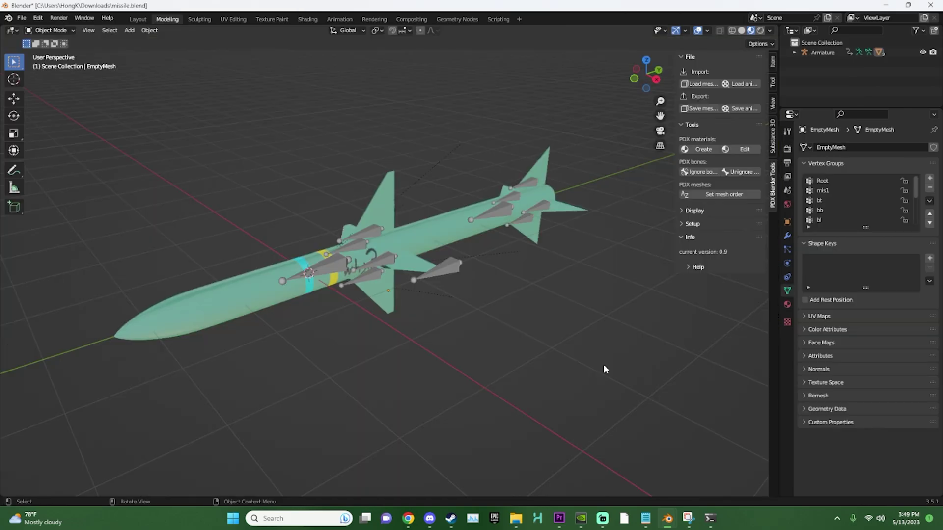
Step: Export the missile as missile.mesh and remove the empty extra material slot
{"action": "left_click", "coordinate": [700, 108]}
{"action": "left_click", "coordinate": [372, 383]}
{"action": "left_click", "coordinate": [676, 348]}
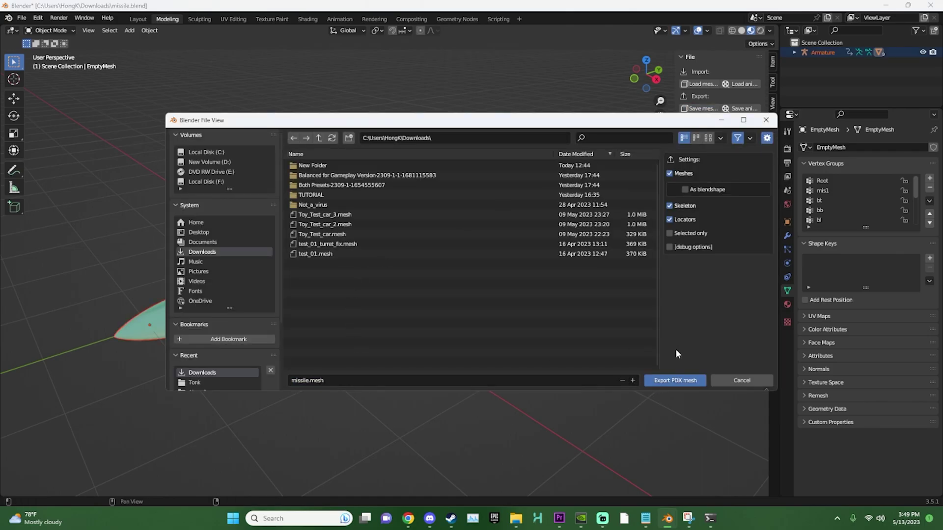
{"action": "left_click", "coordinate": [674, 380]}
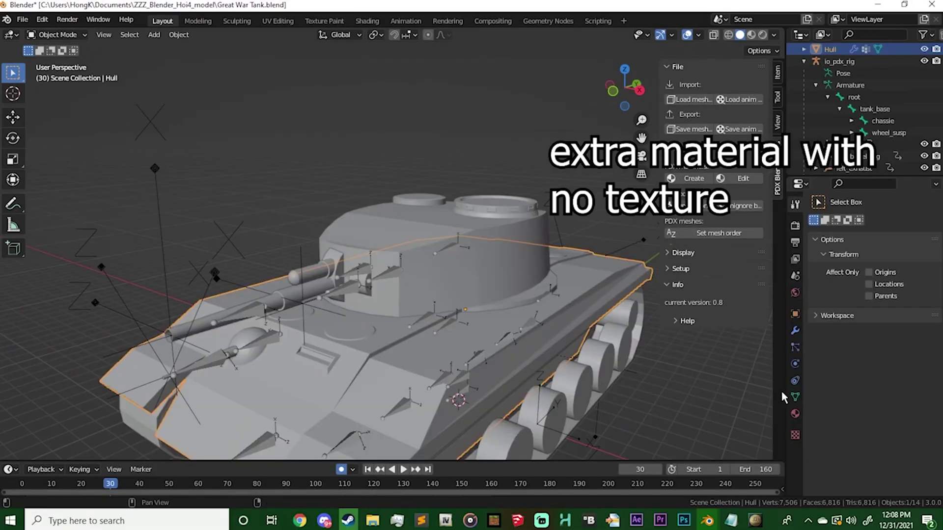
{"action": "left_click", "coordinate": [795, 414]}
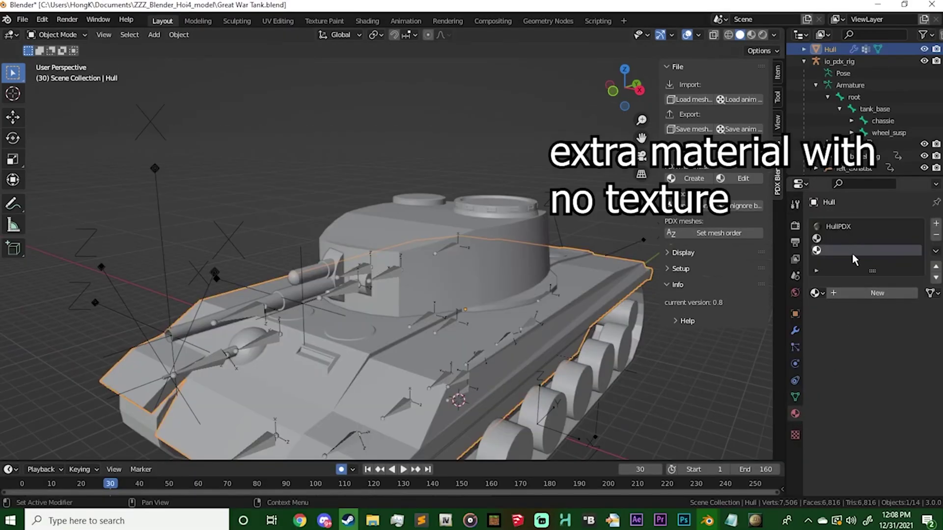
{"action": "left_click", "coordinate": [936, 234]}
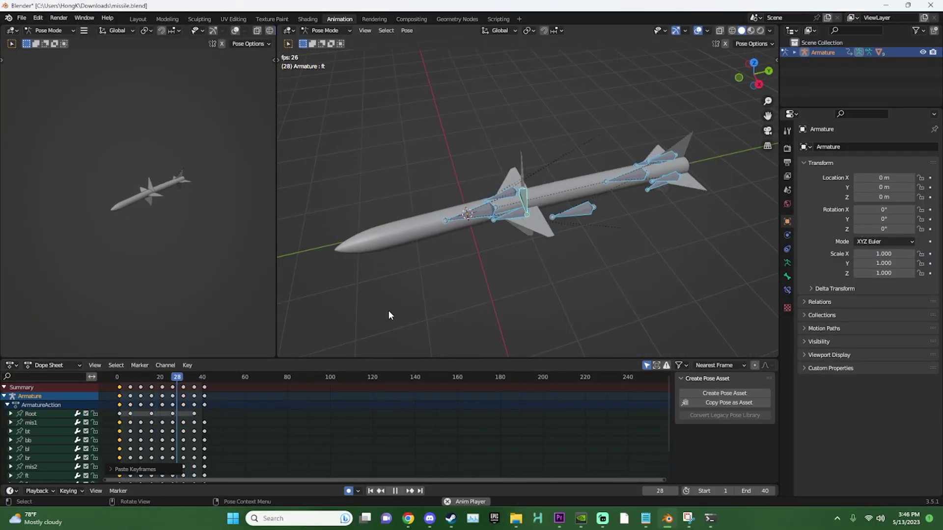
Step: Stop playback and try the PDX animation export, dismissing the failure report
{"action": "key", "text": "space"}
{"action": "key", "text": "n"}
{"action": "left_click", "coordinate": [735, 108]}
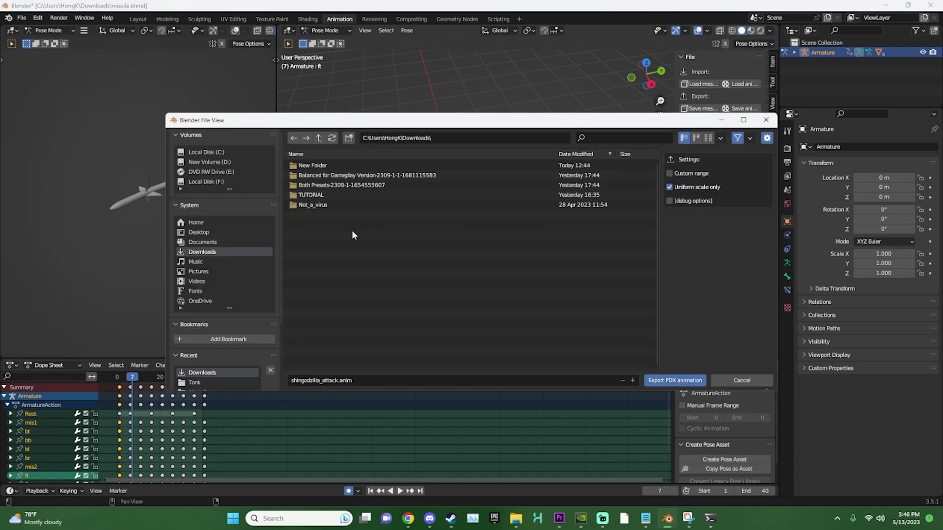
{"action": "left_click", "coordinate": [375, 378]}
{"action": "type", "text": "missile_attack"}
{"action": "key", "text": "Return"}
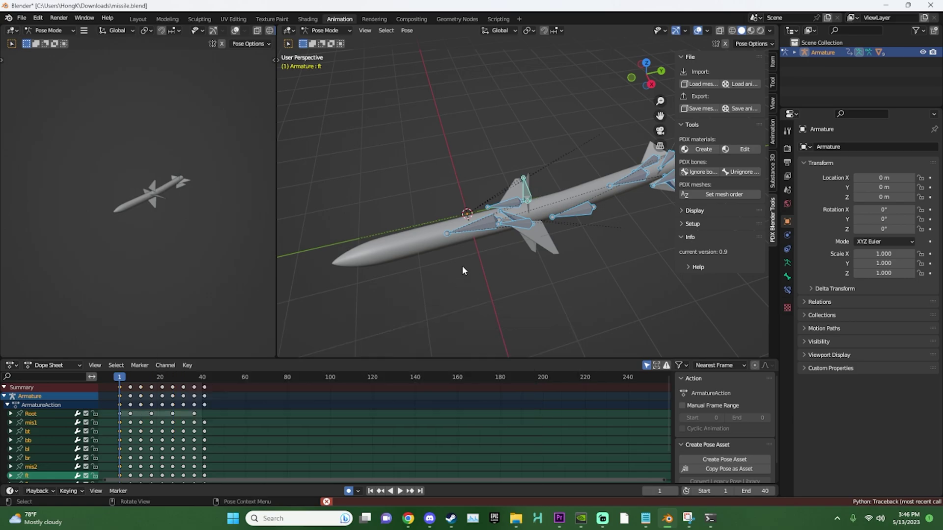
Step: Select the armature in Object Mode and export its animation as a PDX anim file
{"action": "middle_click_drag", "start_coordinate": [462, 267], "coordinate": [412, 184]}
{"action": "left_click", "coordinate": [324, 30]}
{"action": "key", "text": "ctrl+Tab"}
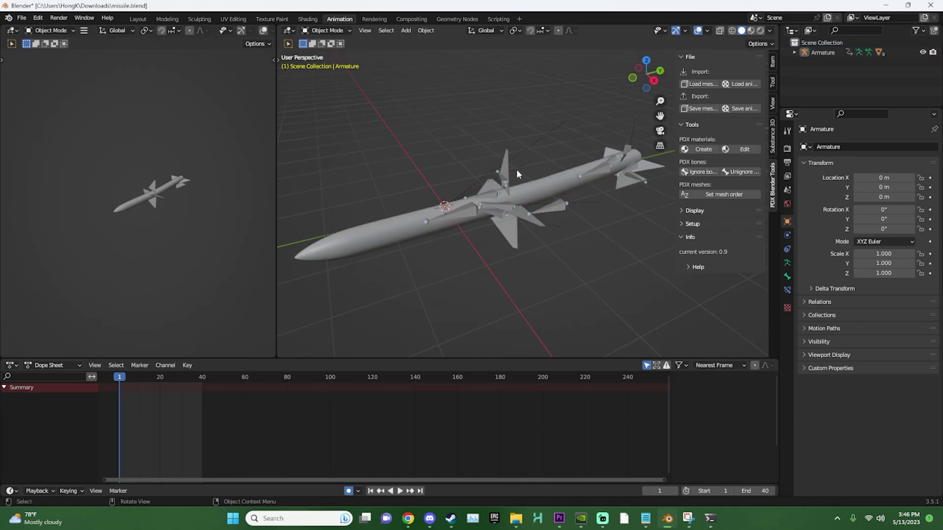
{"action": "left_click", "coordinate": [479, 213]}
{"action": "left_click", "coordinate": [734, 108]}
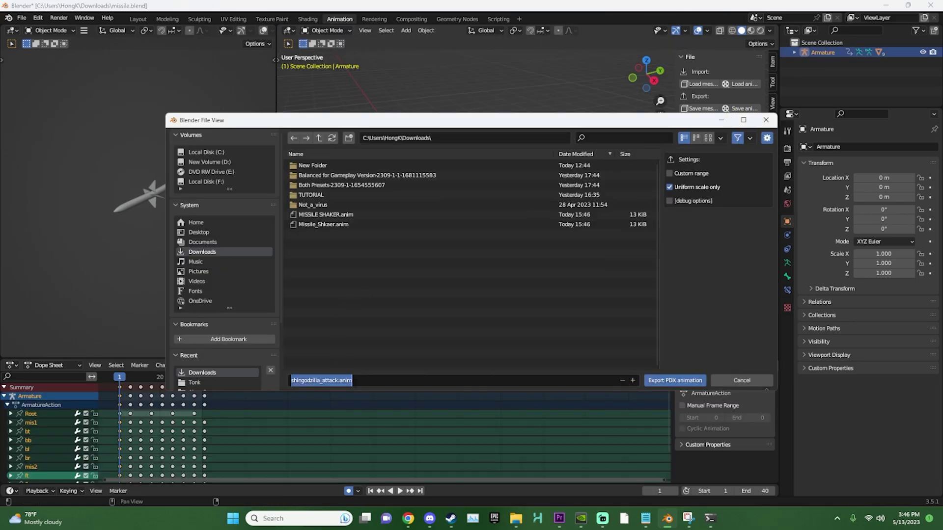
{"action": "type", "text": "missile_attack"}
{"action": "left_click", "coordinate": [662, 382]}
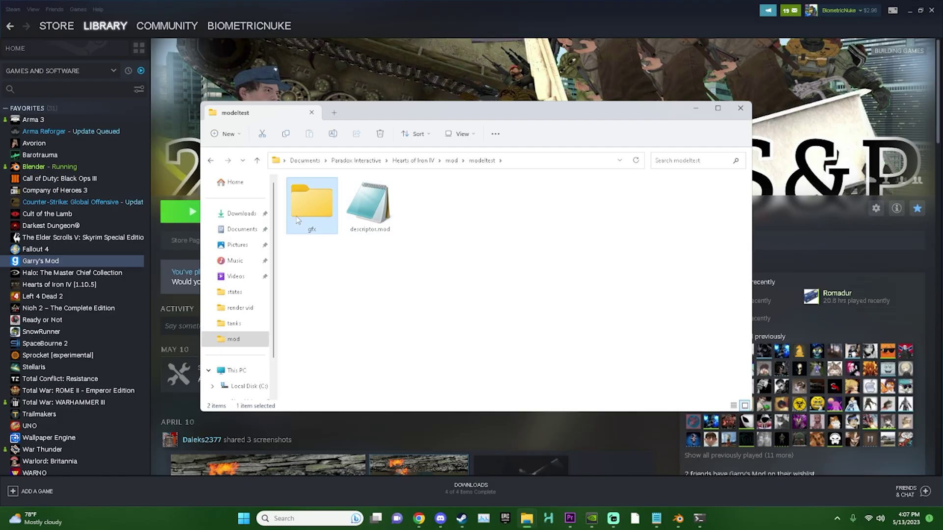
Step: Go through gfx, models and units into the modeltest mod's planes folder
{"action": "double_click", "coordinate": [300, 220]}
{"action": "double_click", "coordinate": [300, 214]}
{"action": "double_click", "coordinate": [325, 197]}
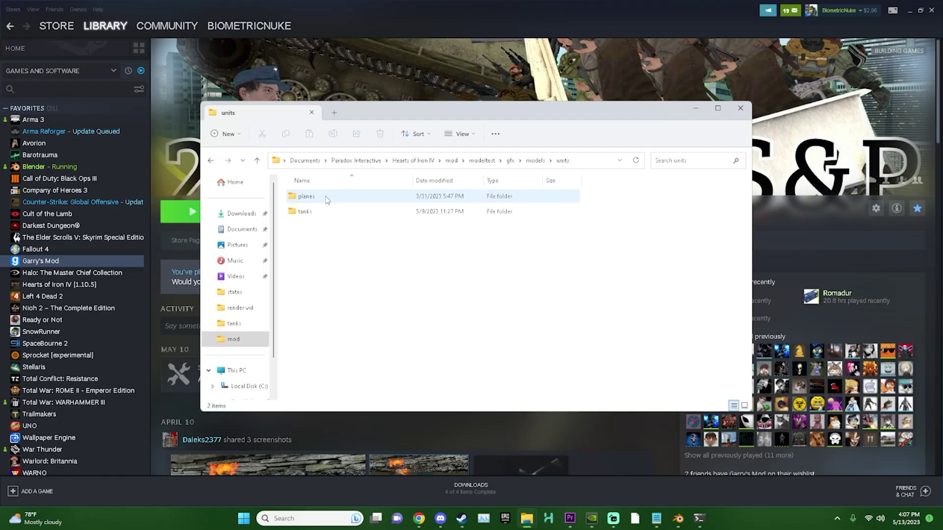
{"action": "double_click", "coordinate": [328, 210]}
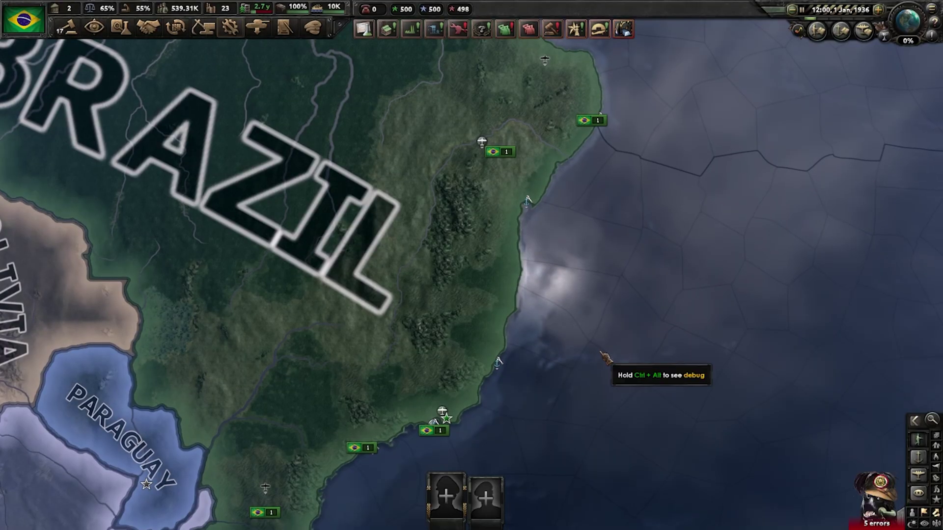
{"action": "scroll", "coordinate": [603, 357], "scroll_direction": "up", "scroll_amount": 5}
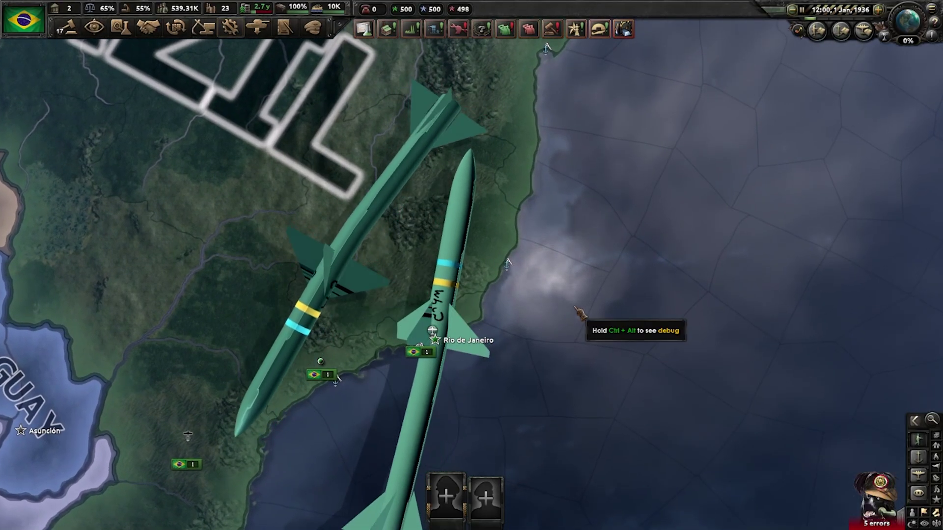